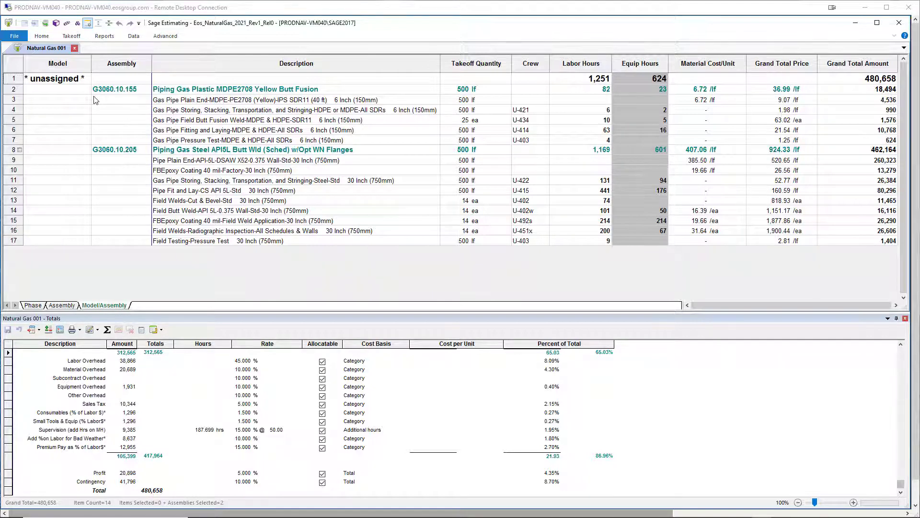
Start a model takeoff interview for G3060.10.120 Gas Main Plastic Pipe HDPE Butt Fusion from the database's site gas distribution models
{"action": "left_click", "coordinate": [71, 36]}
{"action": "left_click", "coordinate": [59, 55]}
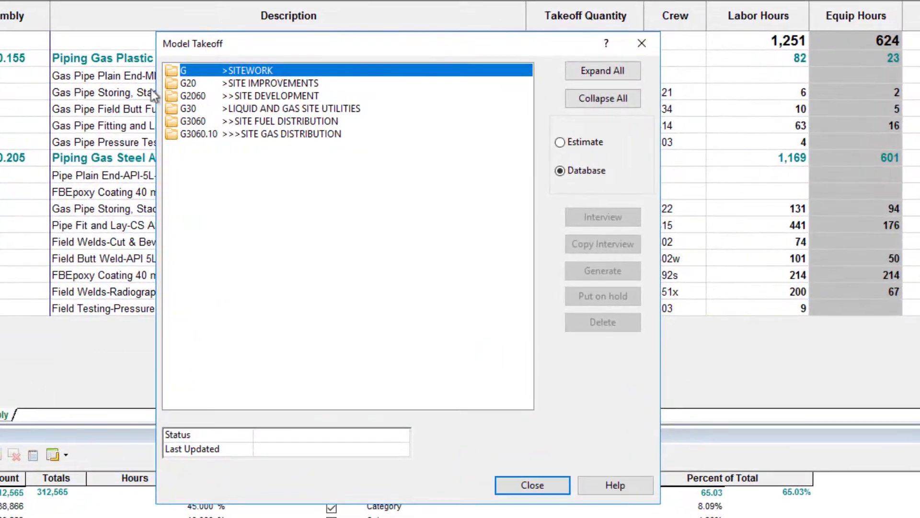
{"action": "double_click", "coordinate": [225, 112]}
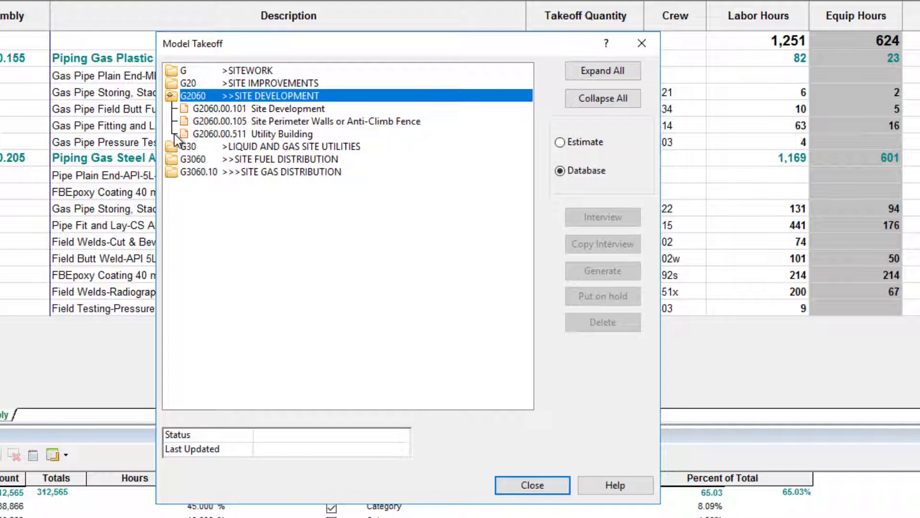
{"action": "double_click", "coordinate": [171, 174]}
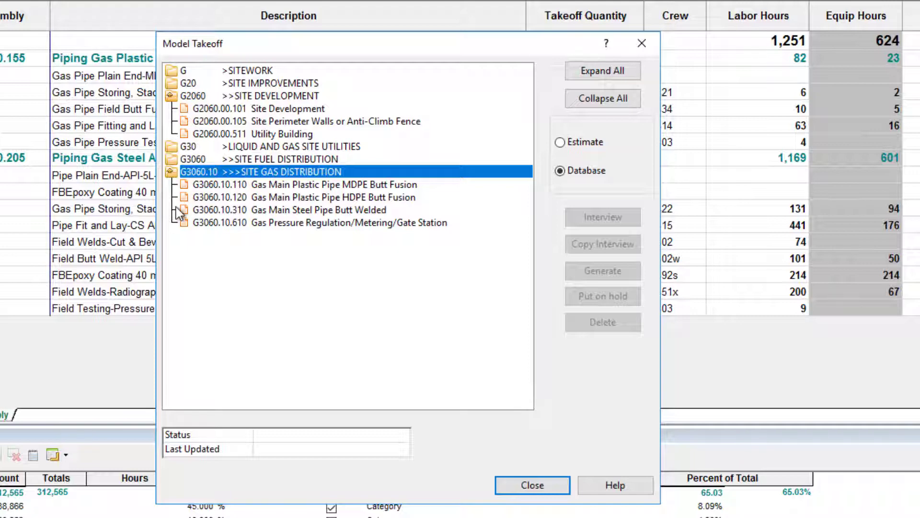
{"action": "left_click", "coordinate": [181, 223]}
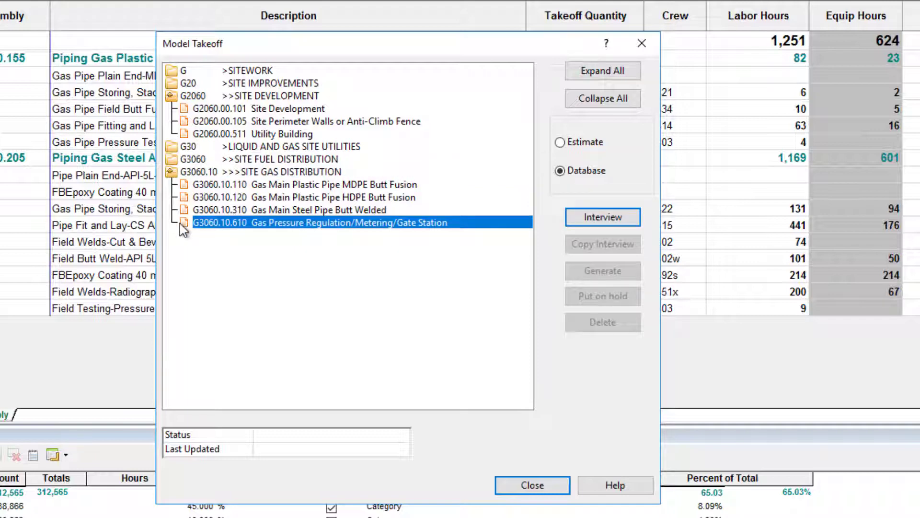
{"action": "left_click", "coordinate": [193, 196]}
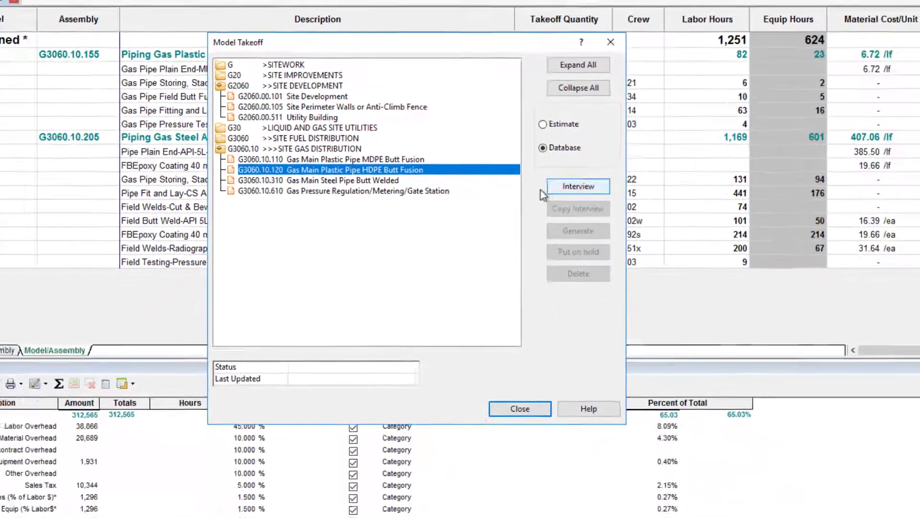
{"action": "left_click", "coordinate": [571, 187]}
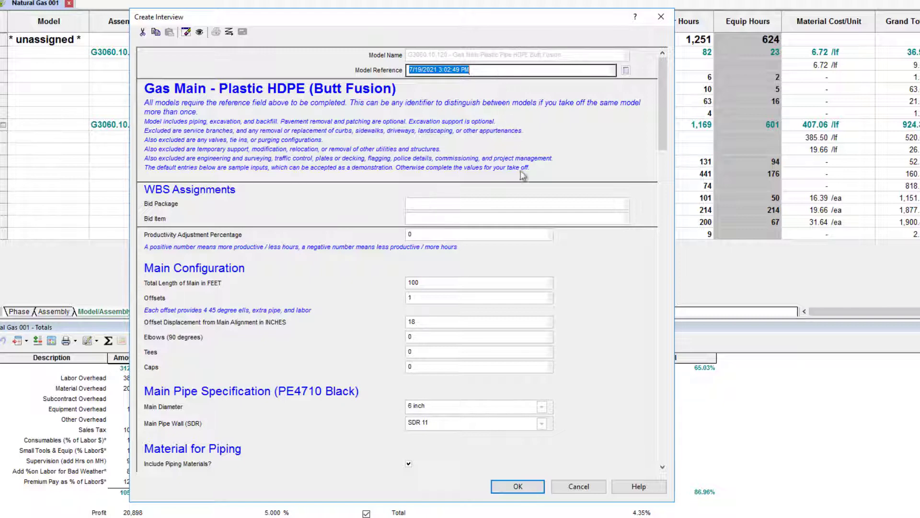
Set the main configuration to a total length of 500 feet, 4 offsets and a 30-inch offset displacement
{"action": "left_click", "coordinate": [537, 236]}
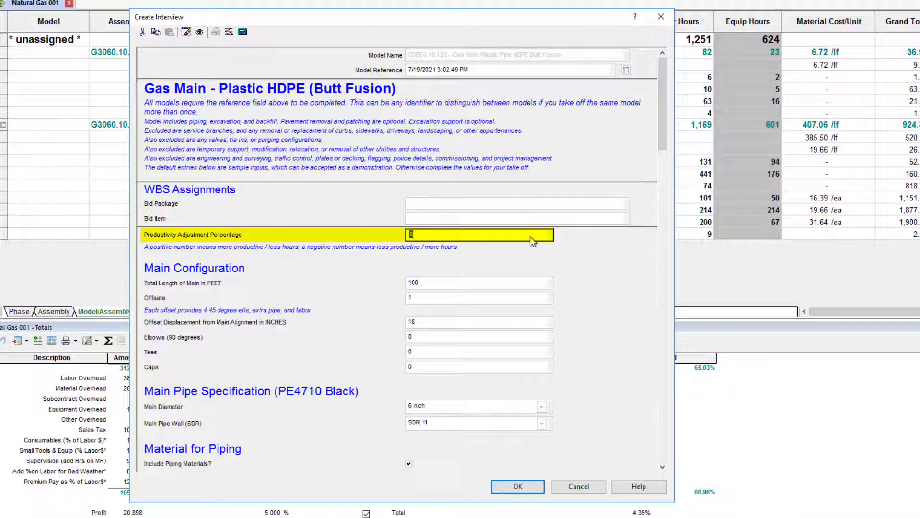
{"action": "left_click", "coordinate": [530, 281]}
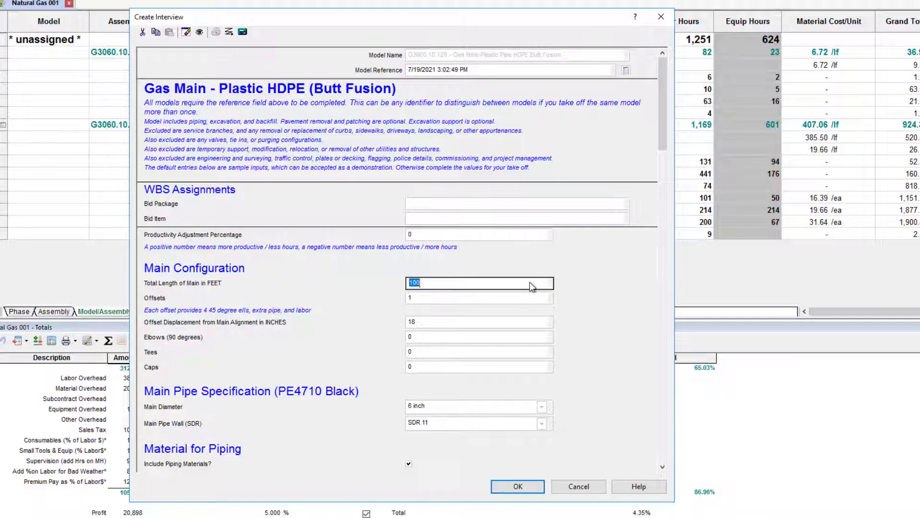
{"action": "type", "text": "500"}
{"action": "key", "text": "Tab"}
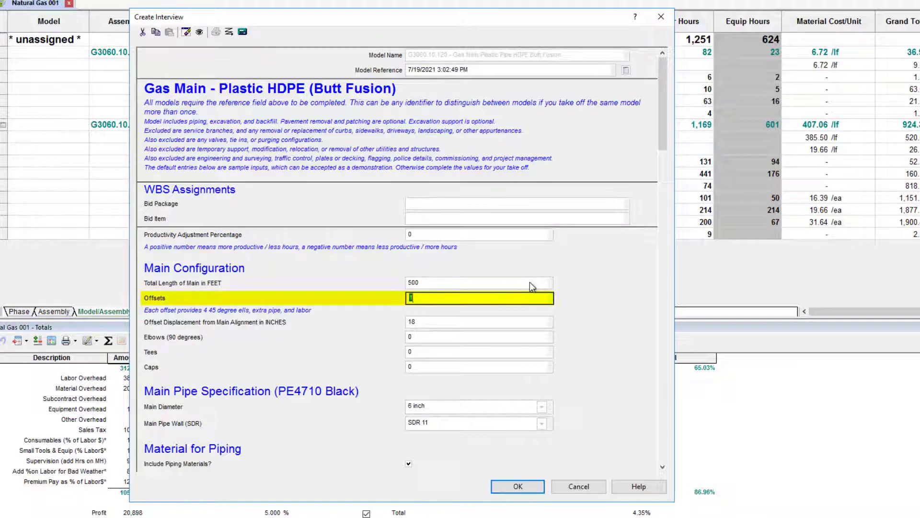
{"action": "type", "text": "4"}
{"action": "key", "text": "Tab"}
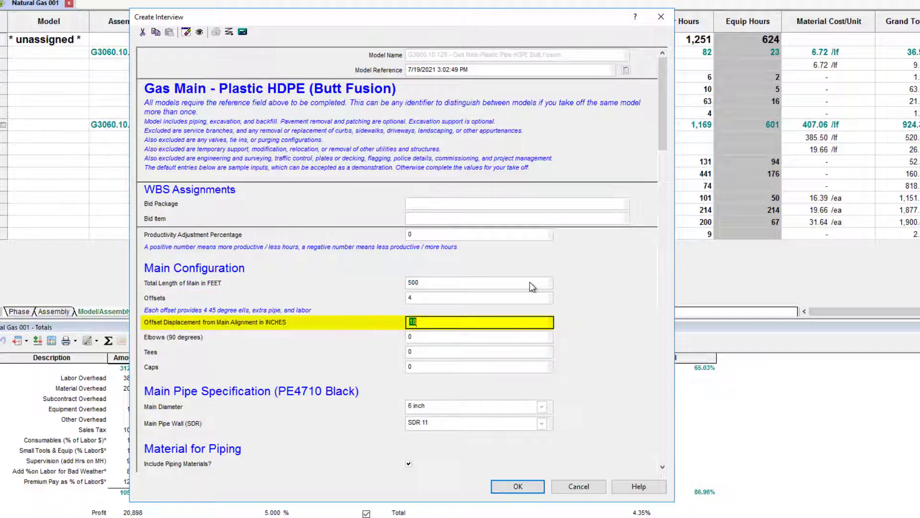
{"action": "type", "text": "30"}
{"action": "key", "text": "Tab"}
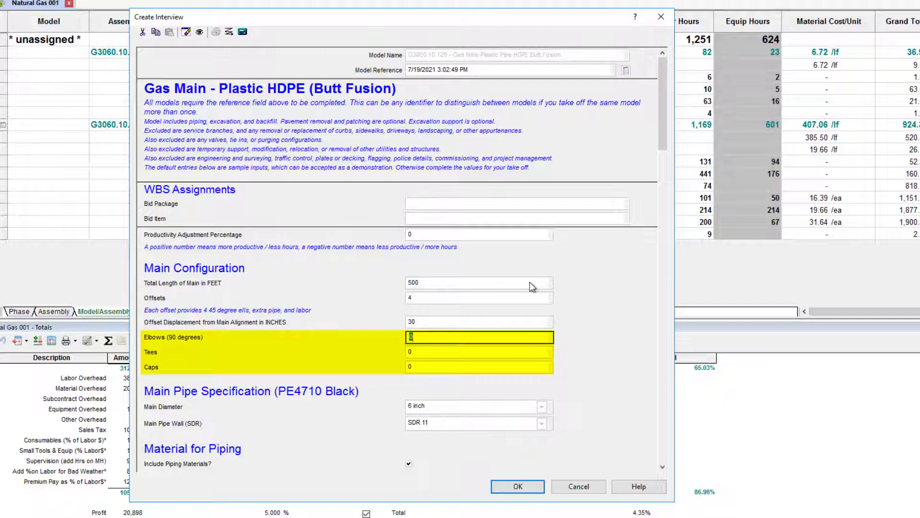
Enter 4 tees and 2 caps for the main, and choose a main diameter of 12 inch
{"action": "key", "text": "Tab"}
{"action": "type", "text": "4"}
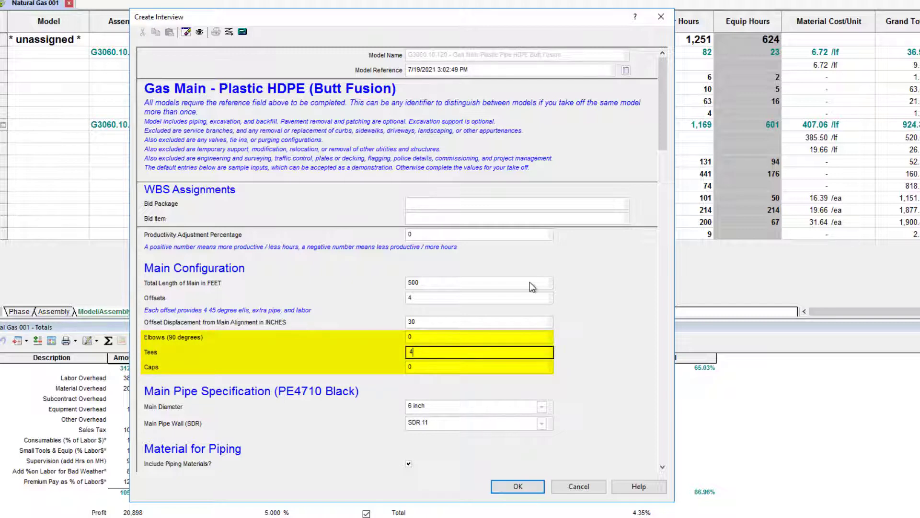
{"action": "key", "text": "Tab"}
{"action": "type", "text": "2"}
{"action": "key", "text": "Tab"}
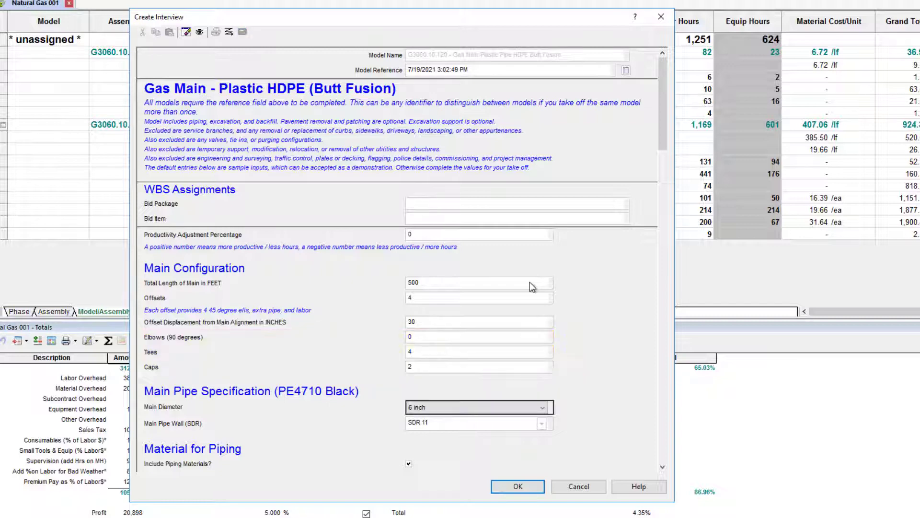
{"action": "left_click", "coordinate": [544, 406]}
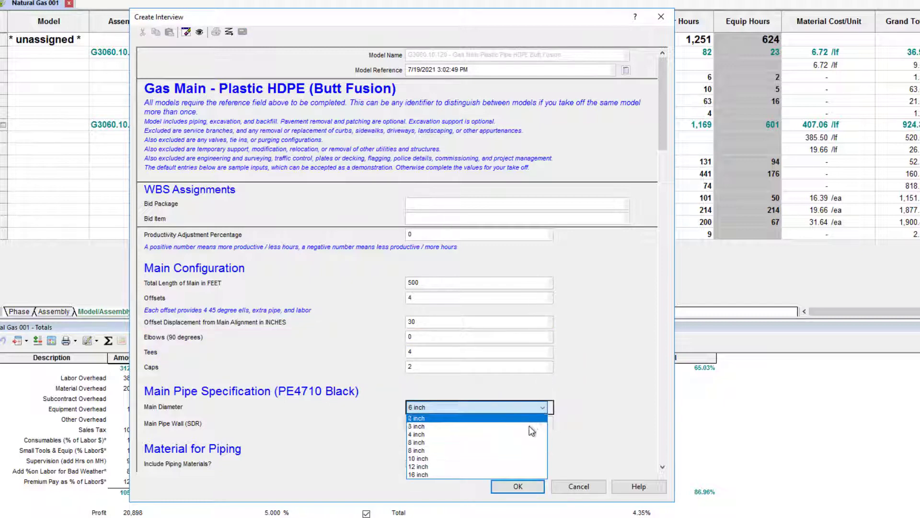
{"action": "left_click", "coordinate": [514, 466]}
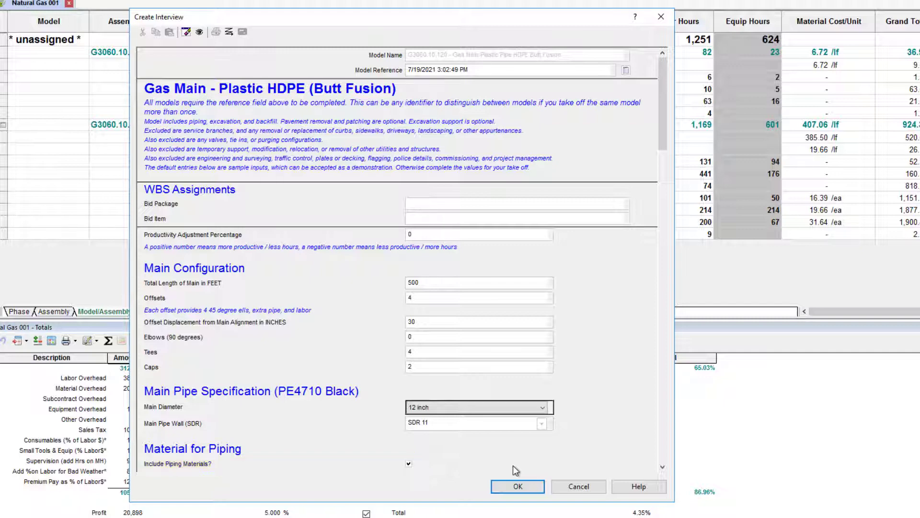
Include wood sheeting trench support with four uses in the trench excavation and set the minimum pipe cover to 48 inches
{"action": "left_click", "coordinate": [662, 467]}
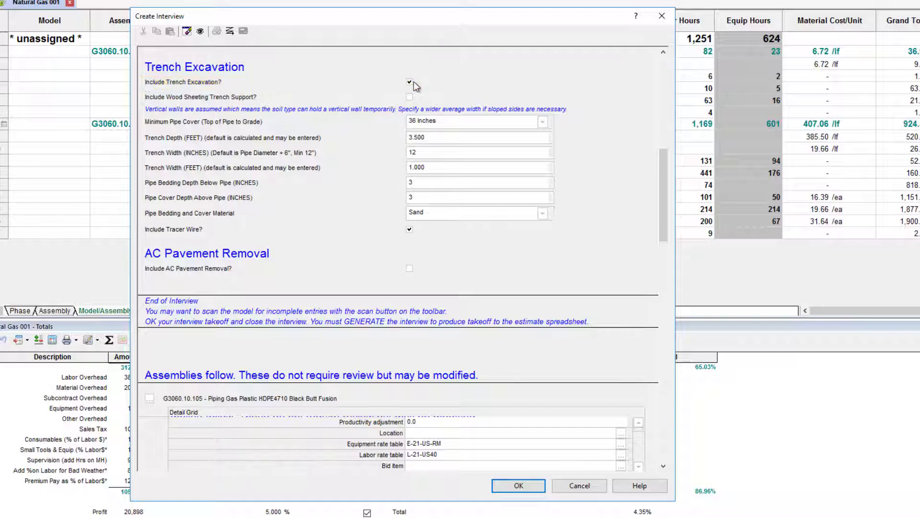
{"action": "left_click", "coordinate": [410, 97]}
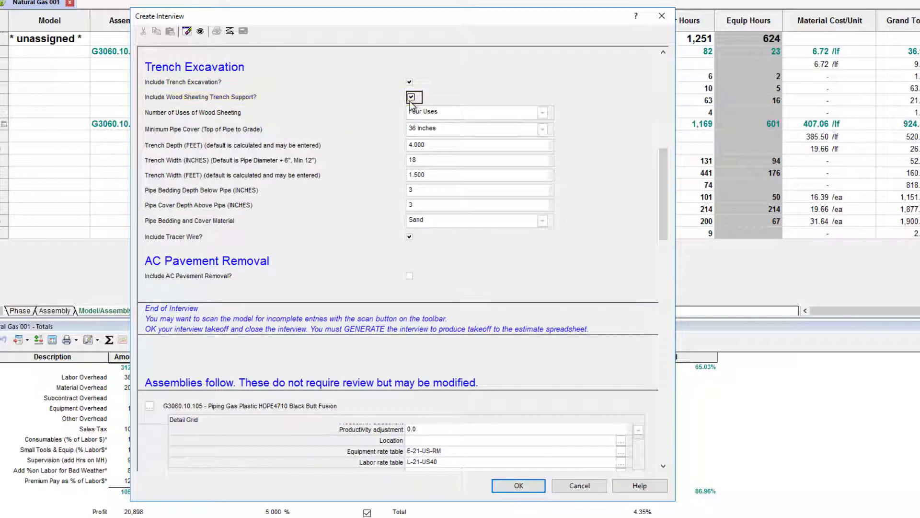
{"action": "left_click", "coordinate": [543, 113]}
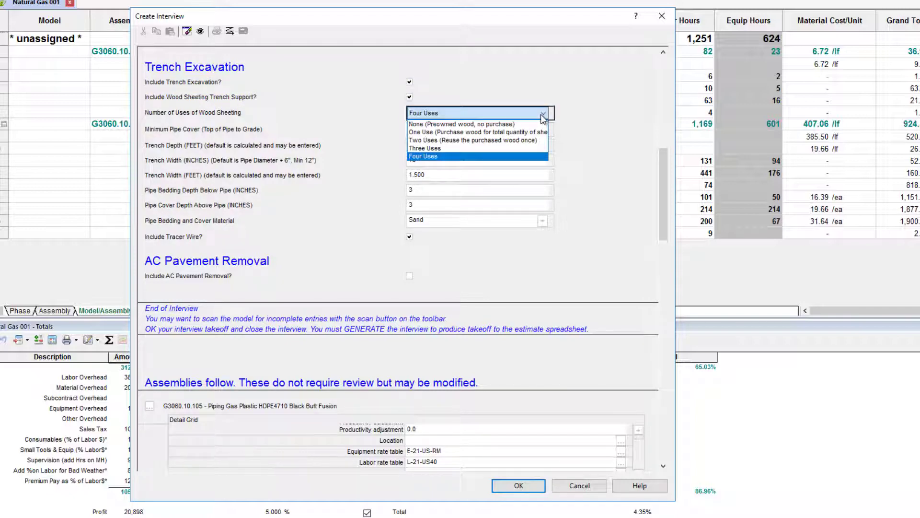
{"action": "left_click", "coordinate": [543, 115]}
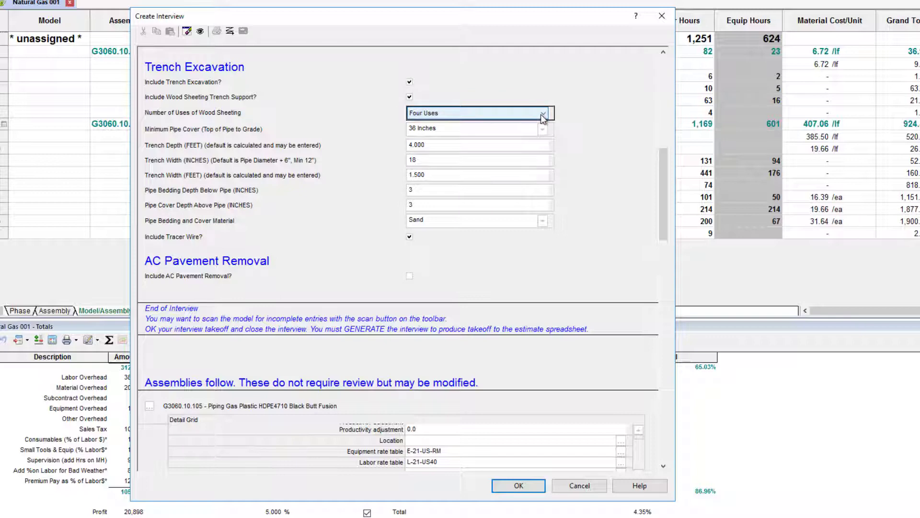
{"action": "left_click", "coordinate": [543, 130]}
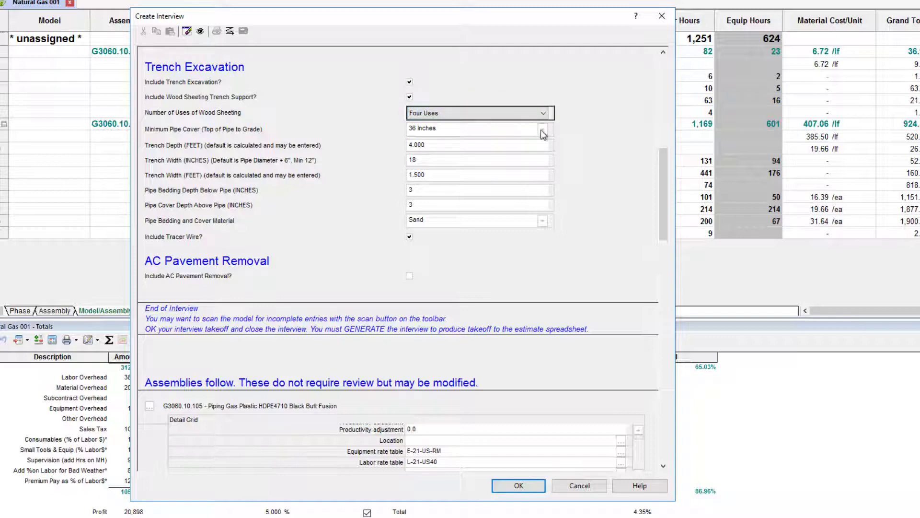
{"action": "left_click", "coordinate": [543, 133]}
{"action": "left_click", "coordinate": [513, 189]}
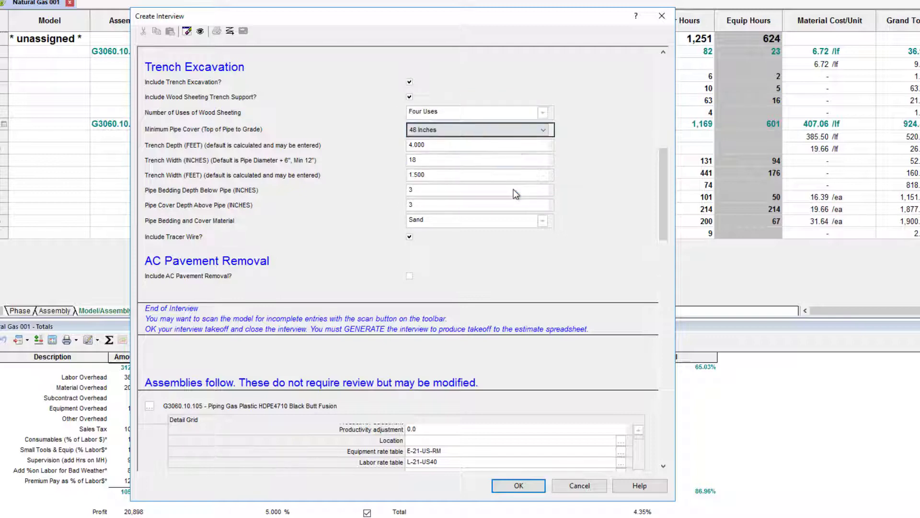
Set the trench width to 24 inches, include AC pavement removal, and save the completed interview
{"action": "left_click", "coordinate": [543, 163]}
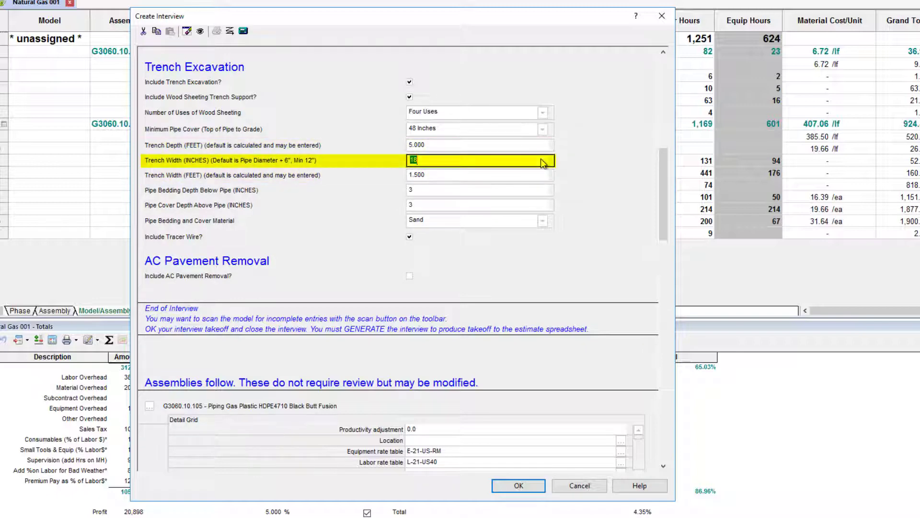
{"action": "type", "text": "24"}
{"action": "key", "text": "Tab"}
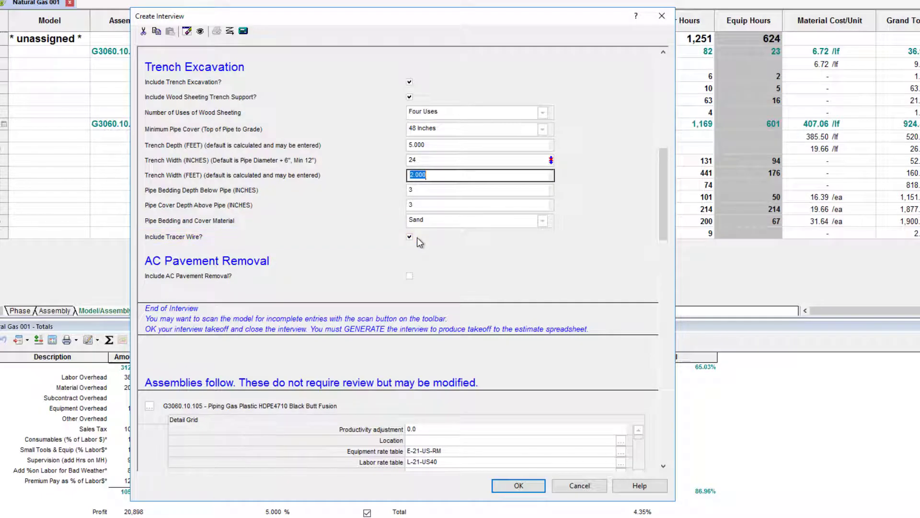
{"action": "left_click", "coordinate": [410, 276]}
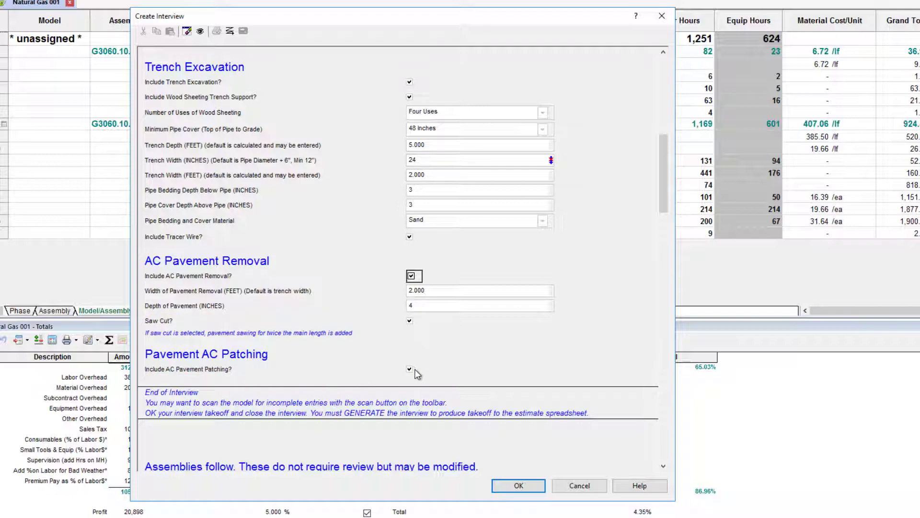
{"action": "left_click", "coordinate": [500, 487]}
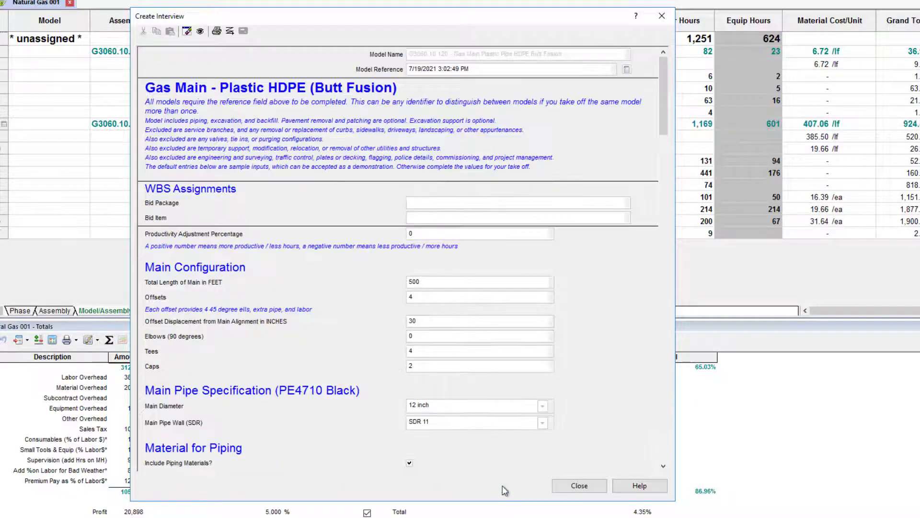
{"action": "left_click", "coordinate": [564, 488]}
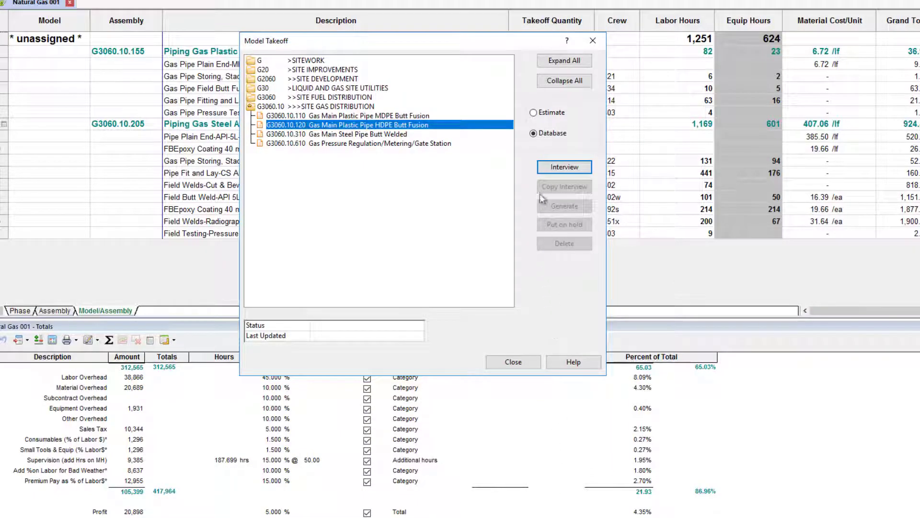
Generate the saved G3060.10.120 gas main model into the estimate spreadsheet and return to the spreadsheet
{"action": "left_click", "coordinate": [533, 113]}
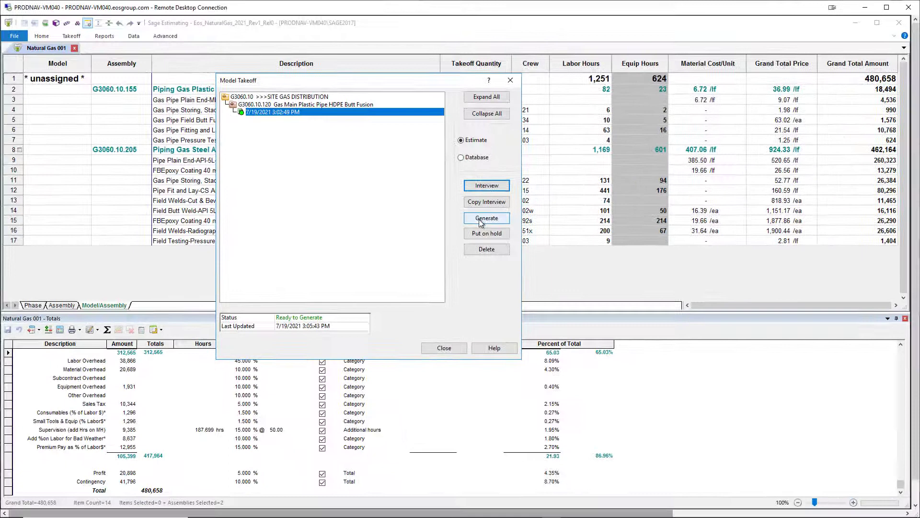
{"action": "left_click", "coordinate": [481, 219]}
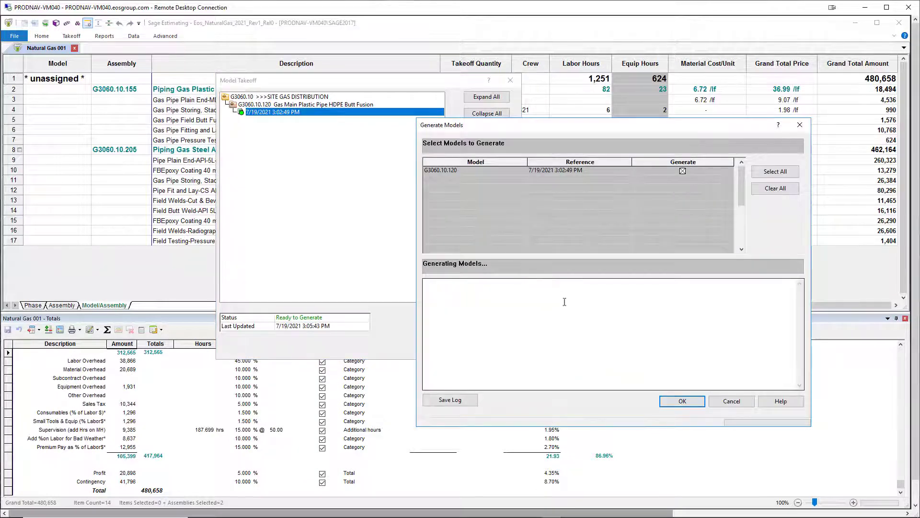
{"action": "left_click", "coordinate": [673, 408]}
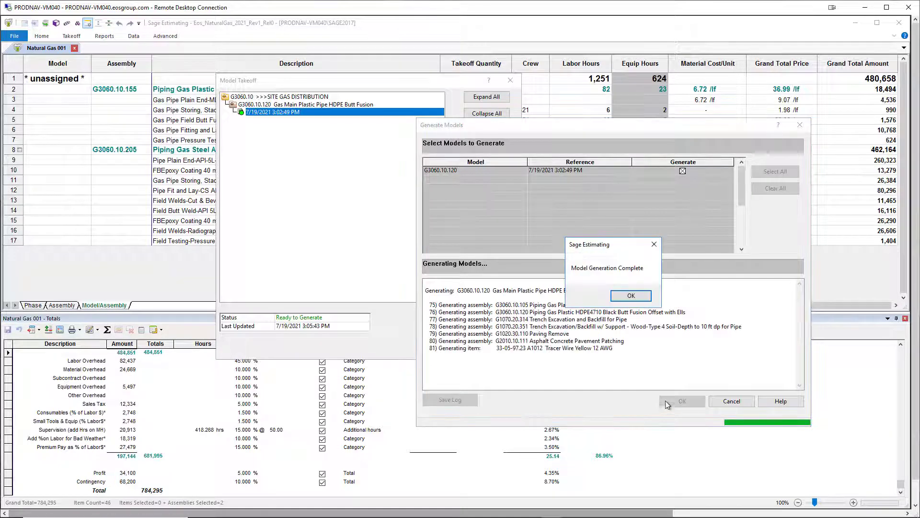
{"action": "left_click", "coordinate": [631, 295]}
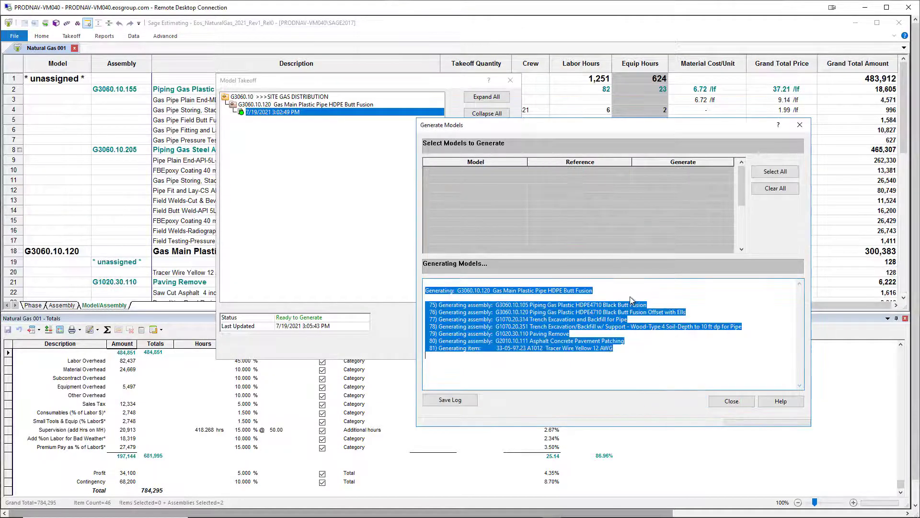
{"action": "left_click", "coordinate": [732, 401]}
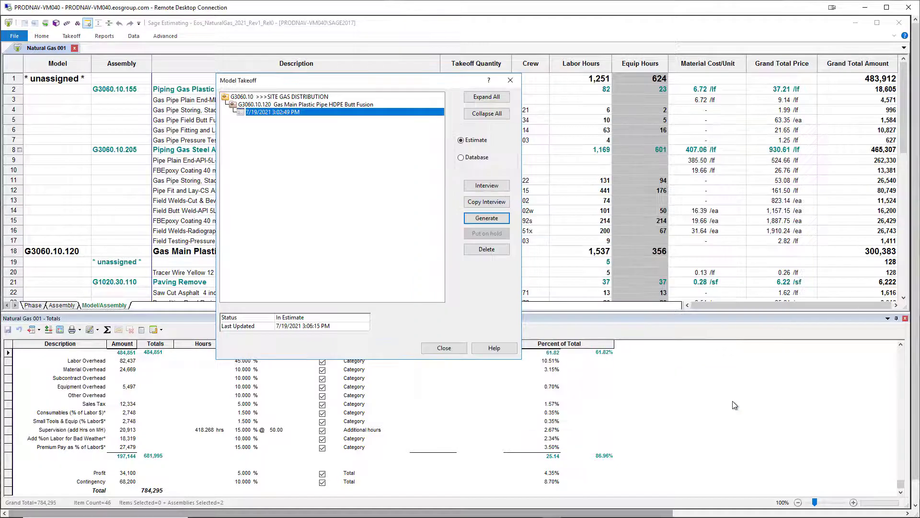
{"action": "left_click", "coordinate": [459, 349]}
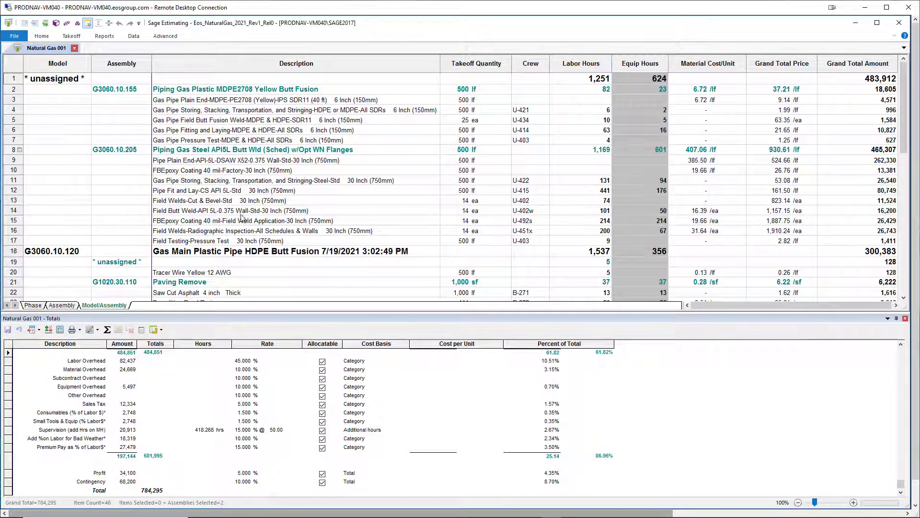
Collapse the unassigned model group and review the assemblies and items generated under G3060.10.120, including the tracer wire
{"action": "left_click", "coordinate": [25, 81]}
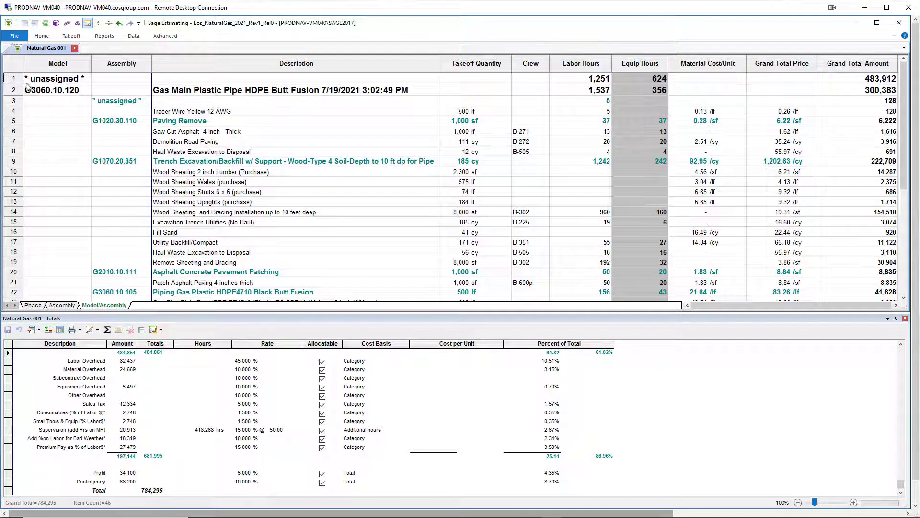
{"action": "left_click", "coordinate": [34, 94]}
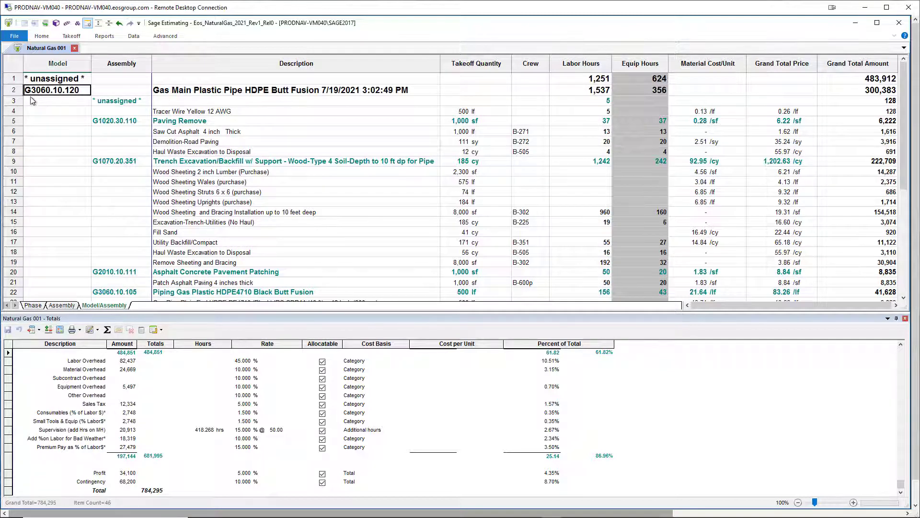
{"action": "scroll", "coordinate": [32, 101], "scroll_direction": "down", "scroll_amount": 6}
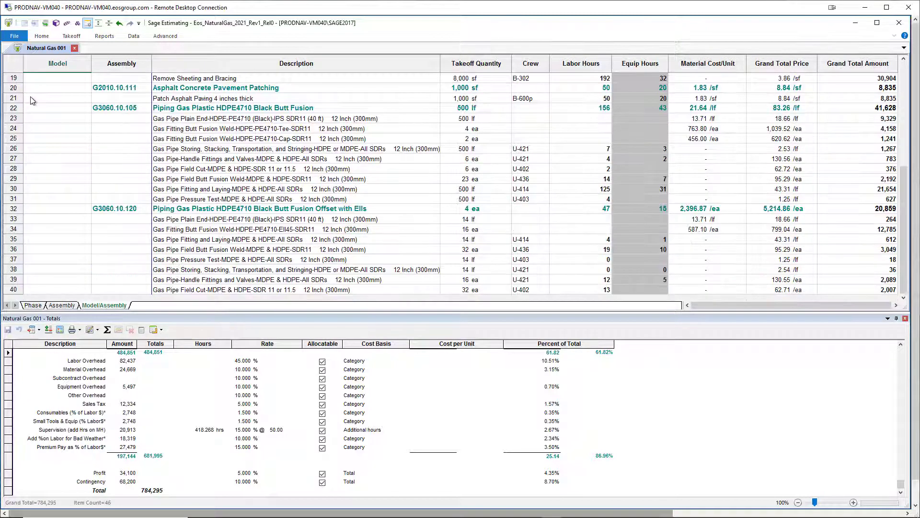
{"action": "left_click", "coordinate": [146, 119]}
{"action": "scroll", "coordinate": [143, 292], "scroll_direction": "up", "scroll_amount": 3}
{"action": "scroll", "coordinate": [144, 294], "scroll_direction": "up", "scroll_amount": 2}
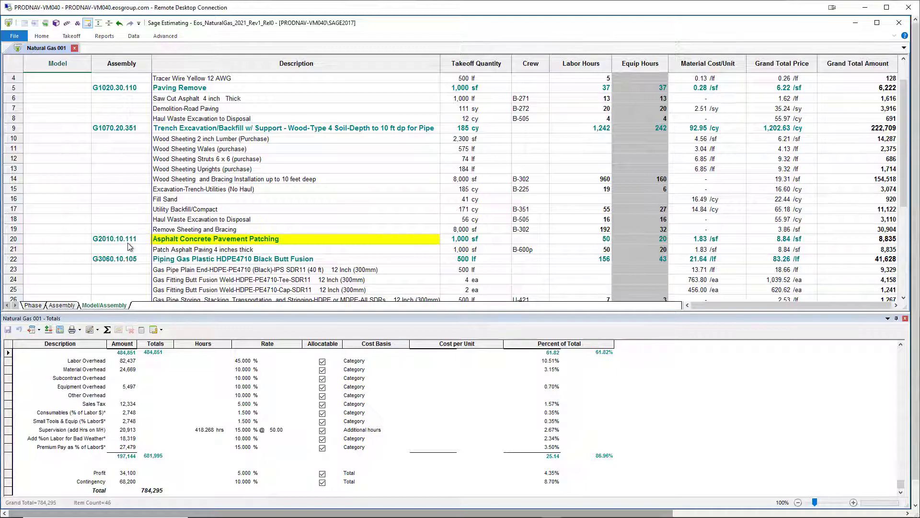
{"action": "scroll", "coordinate": [129, 247], "scroll_direction": "up", "scroll_amount": 1}
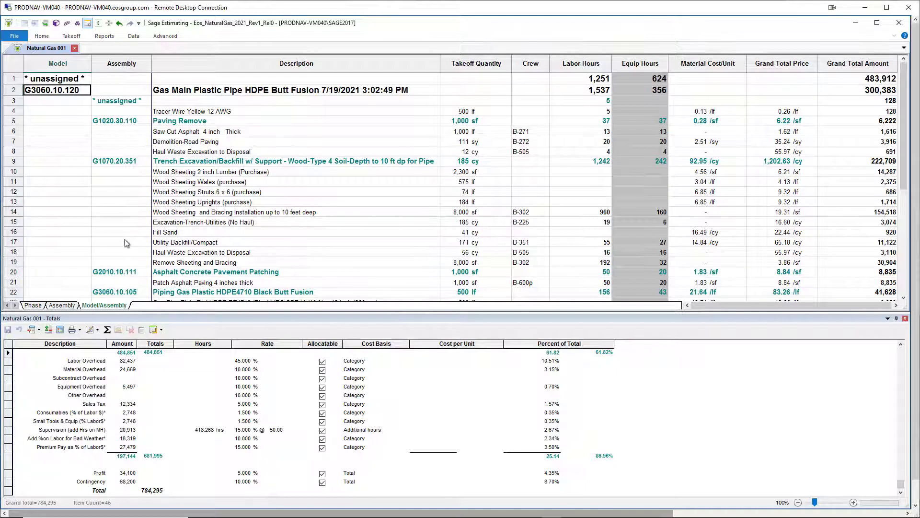
{"action": "left_click", "coordinate": [16, 111]}
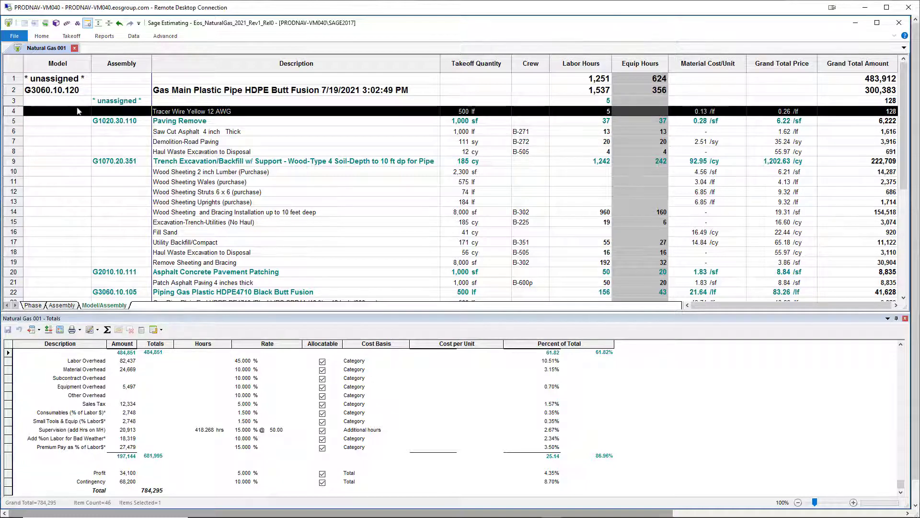
Set the takeoff quantity of the G3060.10.120 Gas Main Plastic Pipe HDPE Butt Fusion model to 500 LF
{"action": "left_click", "coordinate": [461, 95]}
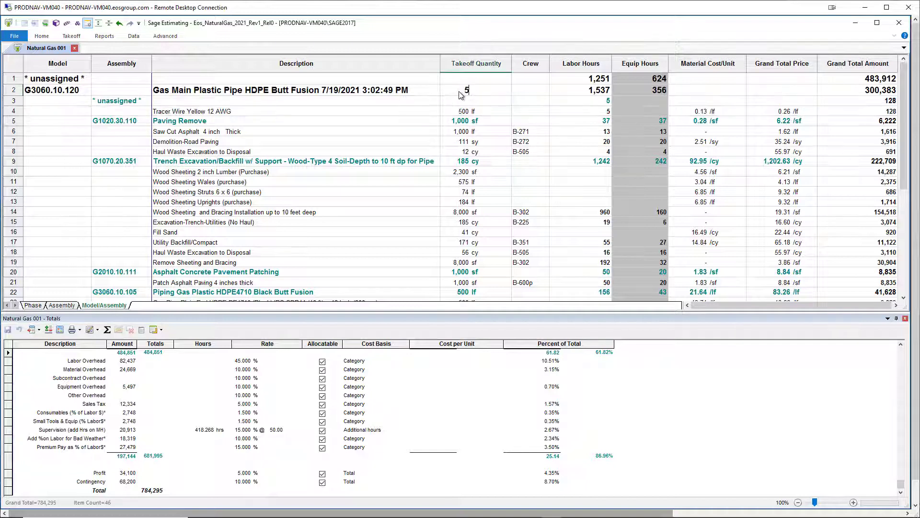
{"action": "type", "text": "500"}
{"action": "key", "text": "Tab"}
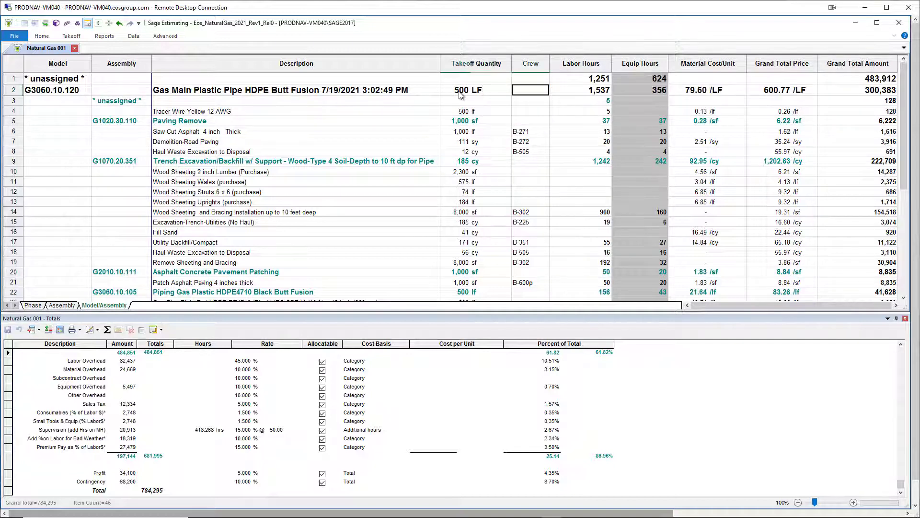